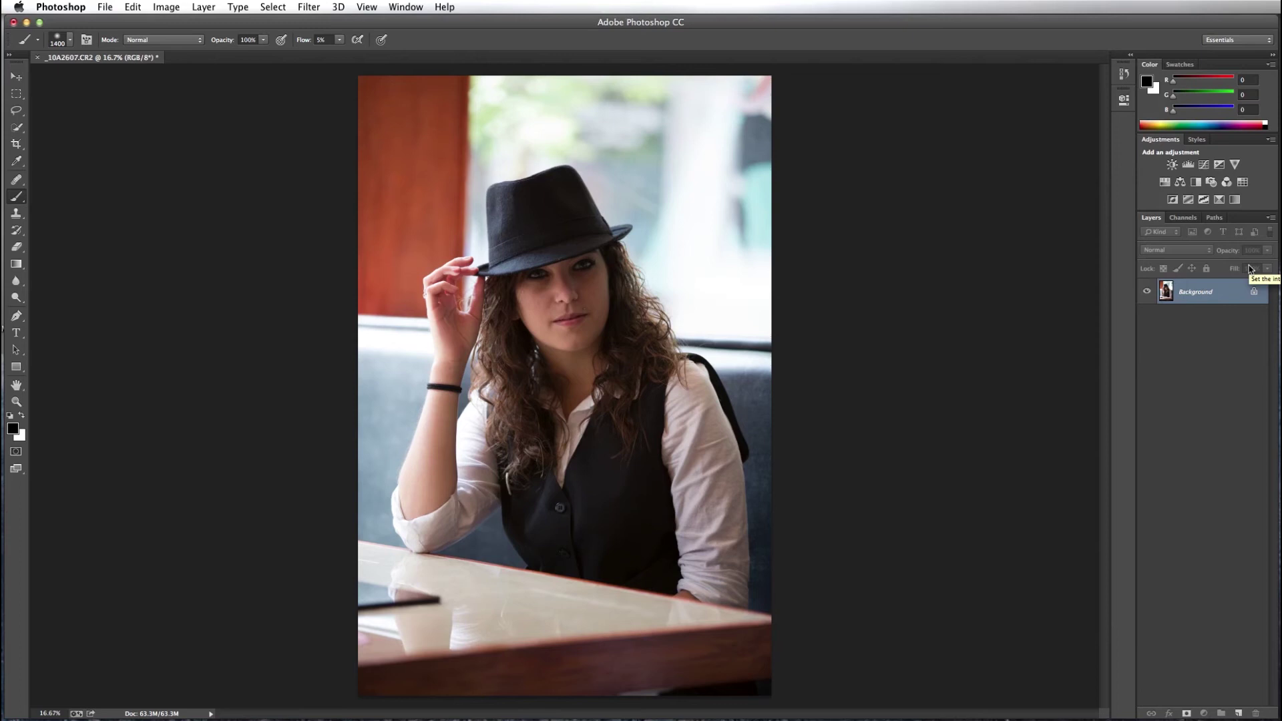
Duplicate the background photo, convert the copy to a smart object, and name it Darken
{"action": "key", "text": "ctrl+j"}
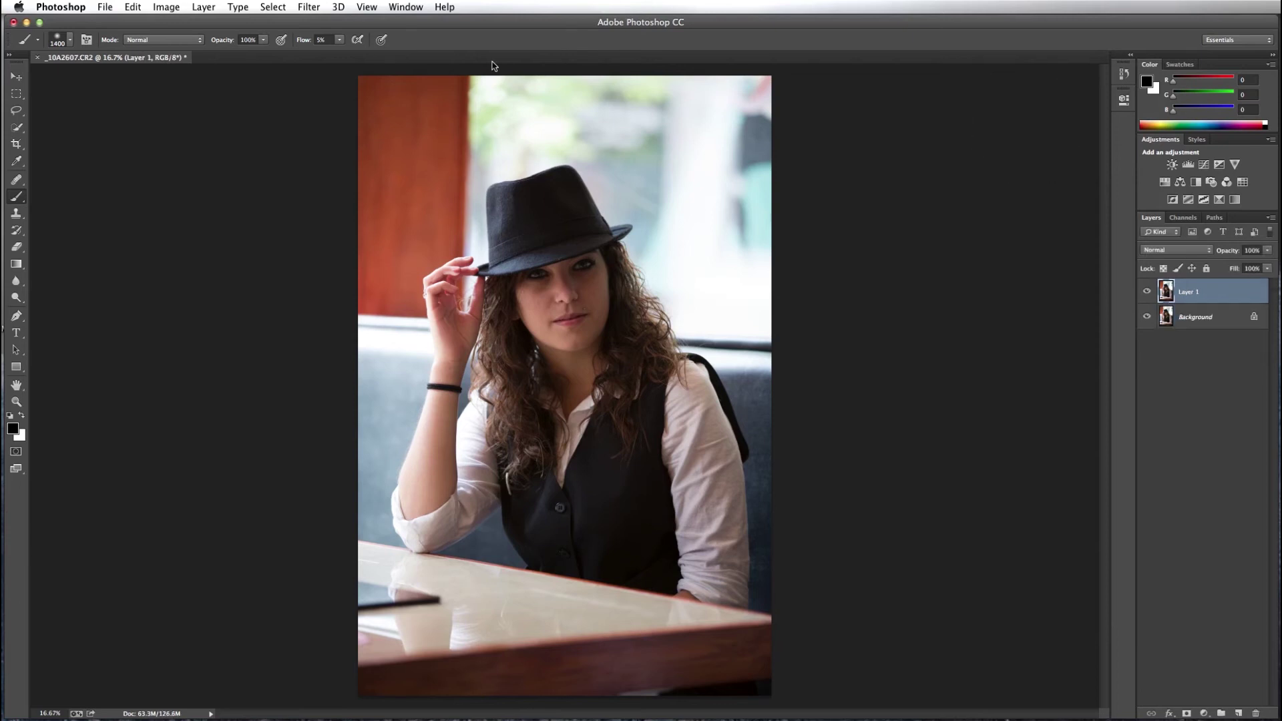
{"action": "left_click", "coordinate": [310, 9]}
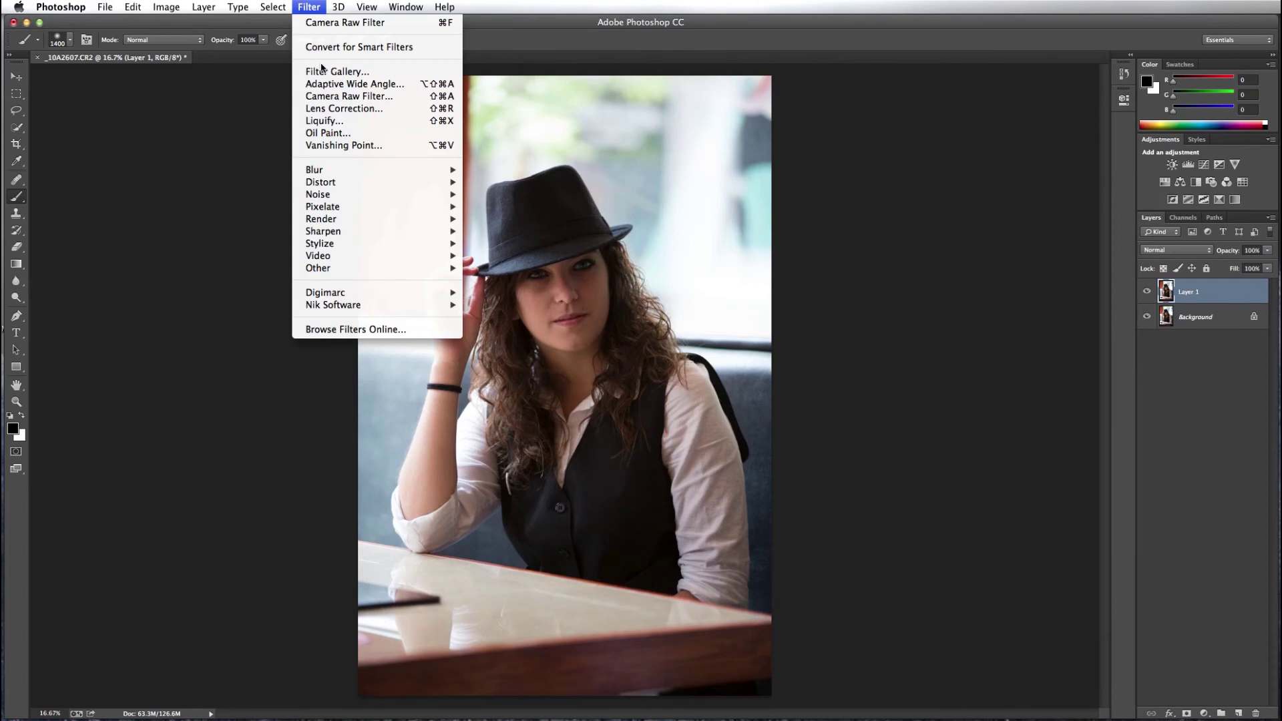
{"action": "left_click", "coordinate": [340, 47]}
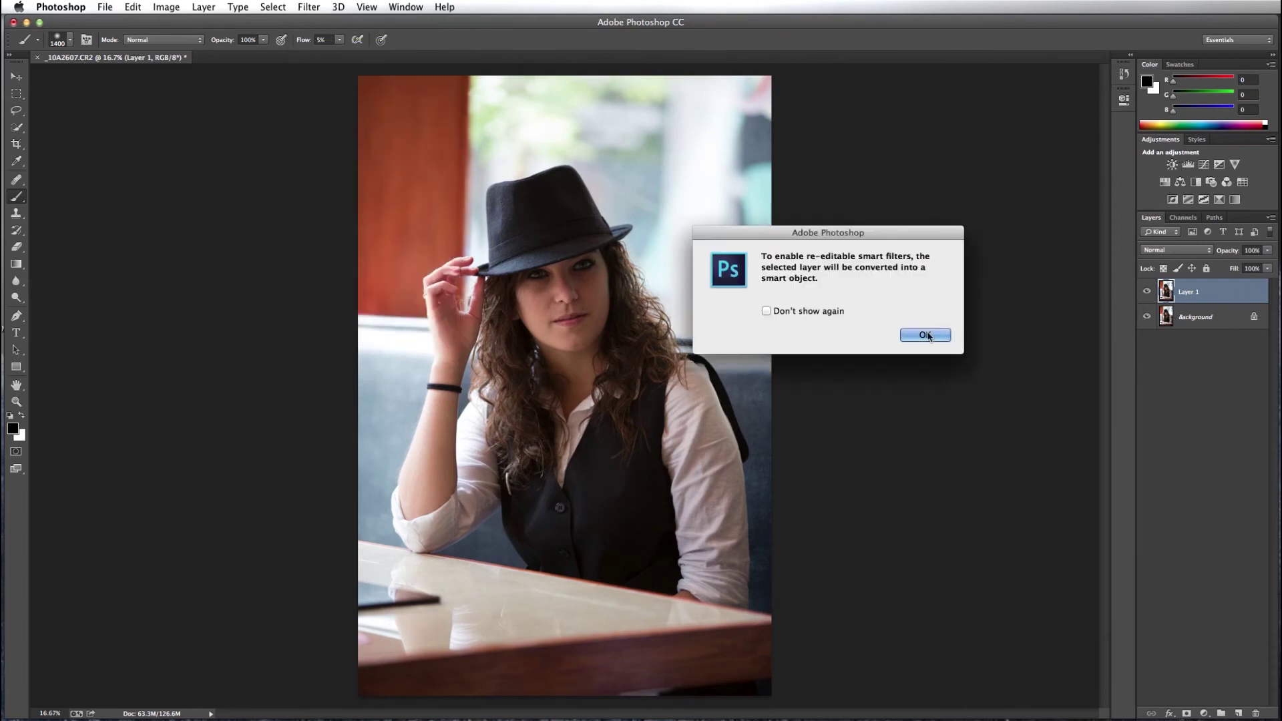
{"action": "left_click", "coordinate": [926, 335]}
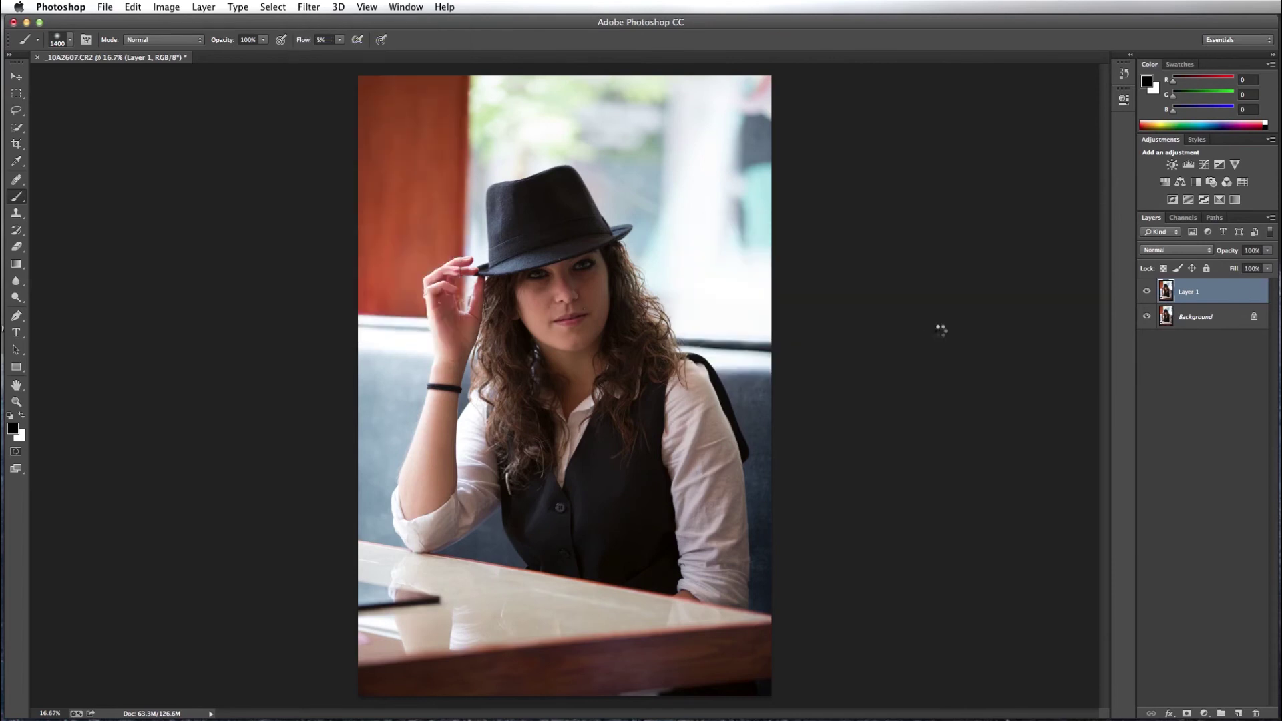
{"action": "double_click", "coordinate": [1190, 292]}
{"action": "type", "text": "Darken"}
{"action": "key", "text": "Return"}
Duplicate Darken, rename the copy Lighten, and reselect the Darken layer
{"action": "key", "text": "ctrl+j"}
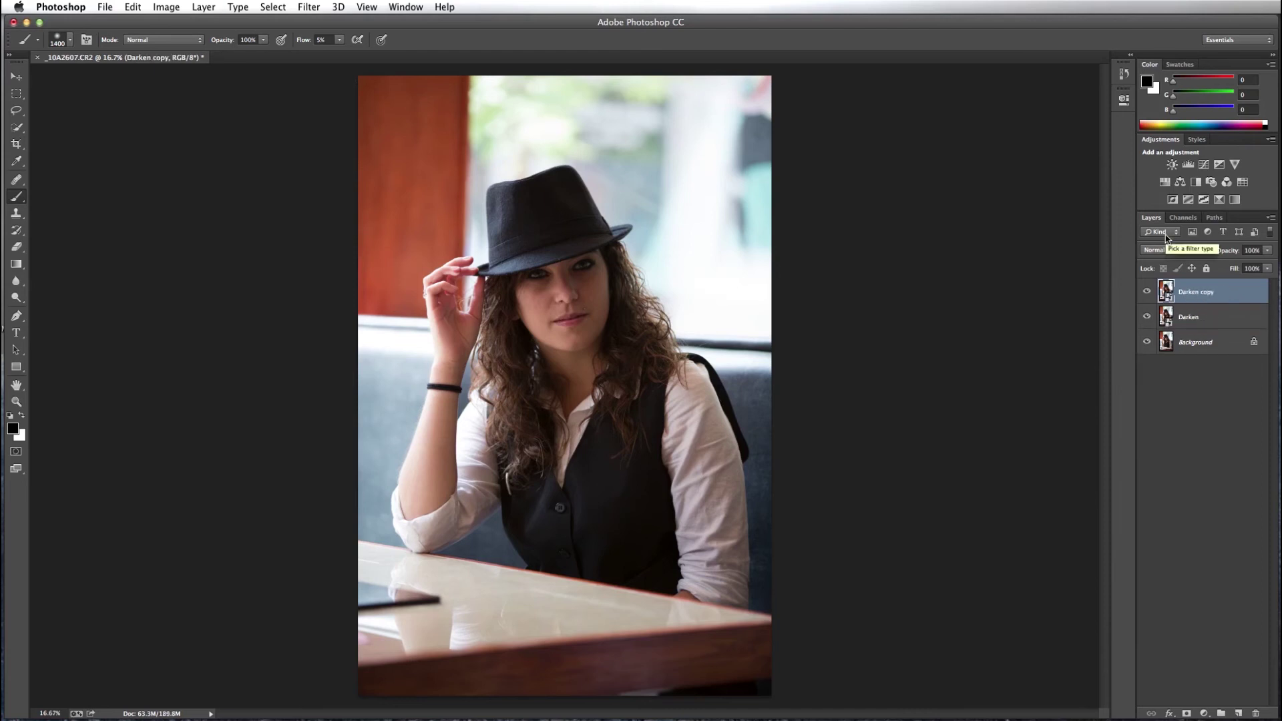
{"action": "double_click", "coordinate": [1209, 292]}
{"action": "type", "text": "Lighten"}
{"action": "key", "text": "Return"}
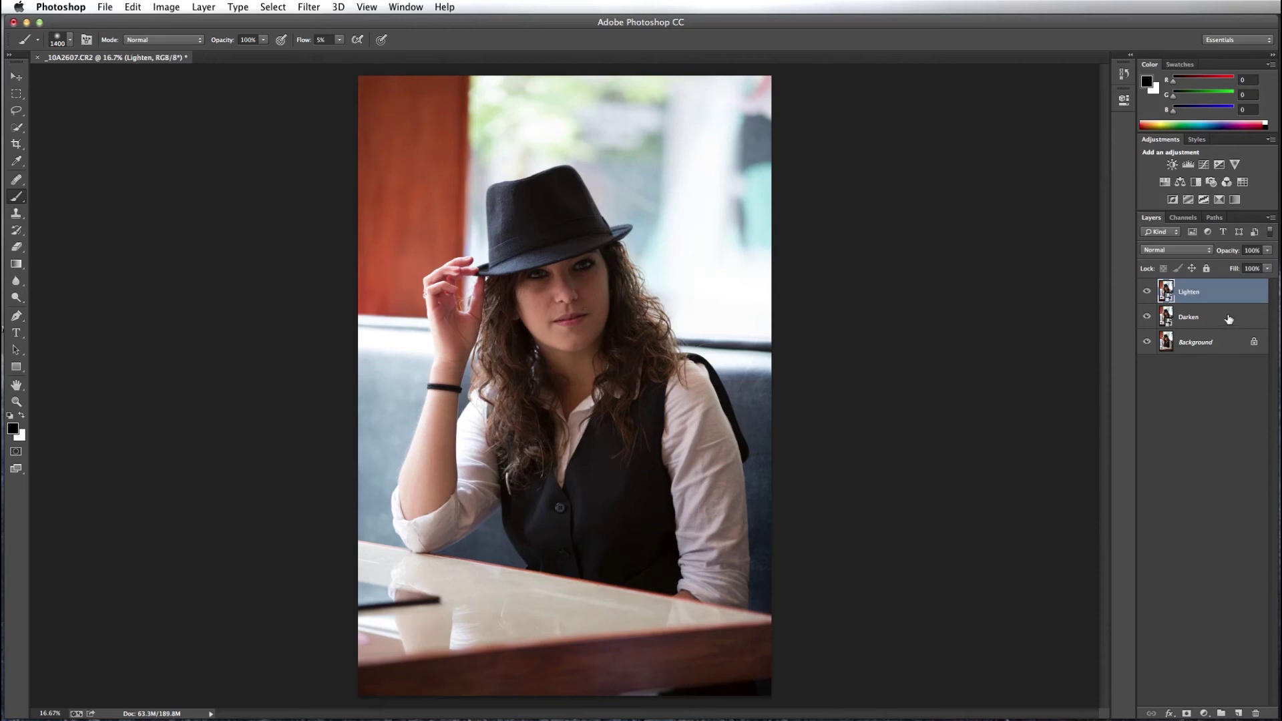
{"action": "left_click", "coordinate": [1225, 315]}
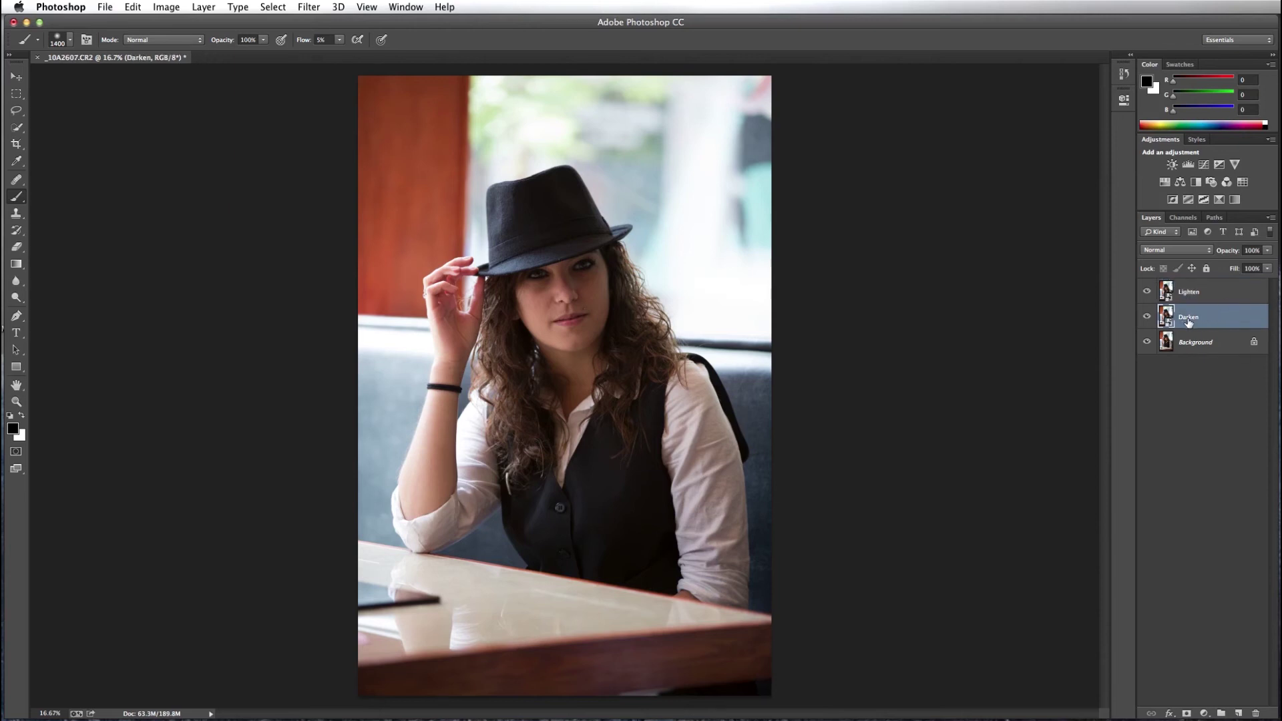
Apply a Camera Raw filter to Darken with exposure lowered to -2.00
{"action": "left_click", "coordinate": [310, 8]}
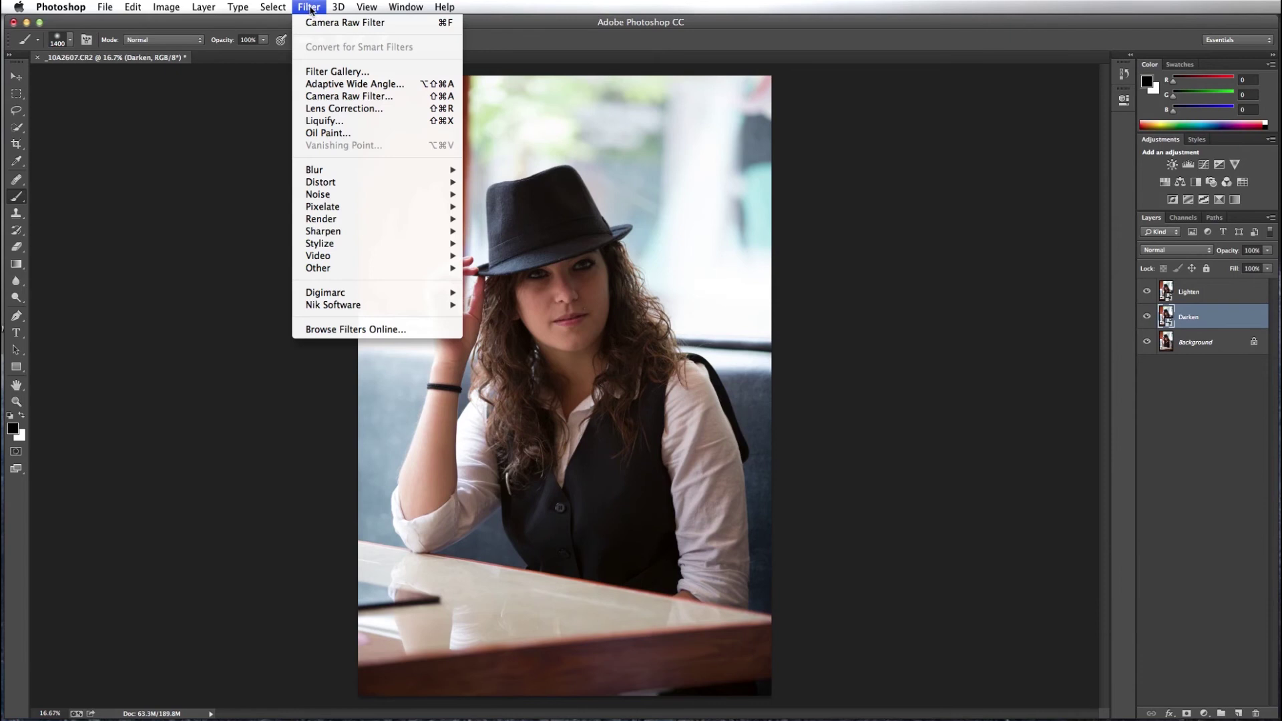
{"action": "left_click", "coordinate": [315, 97]}
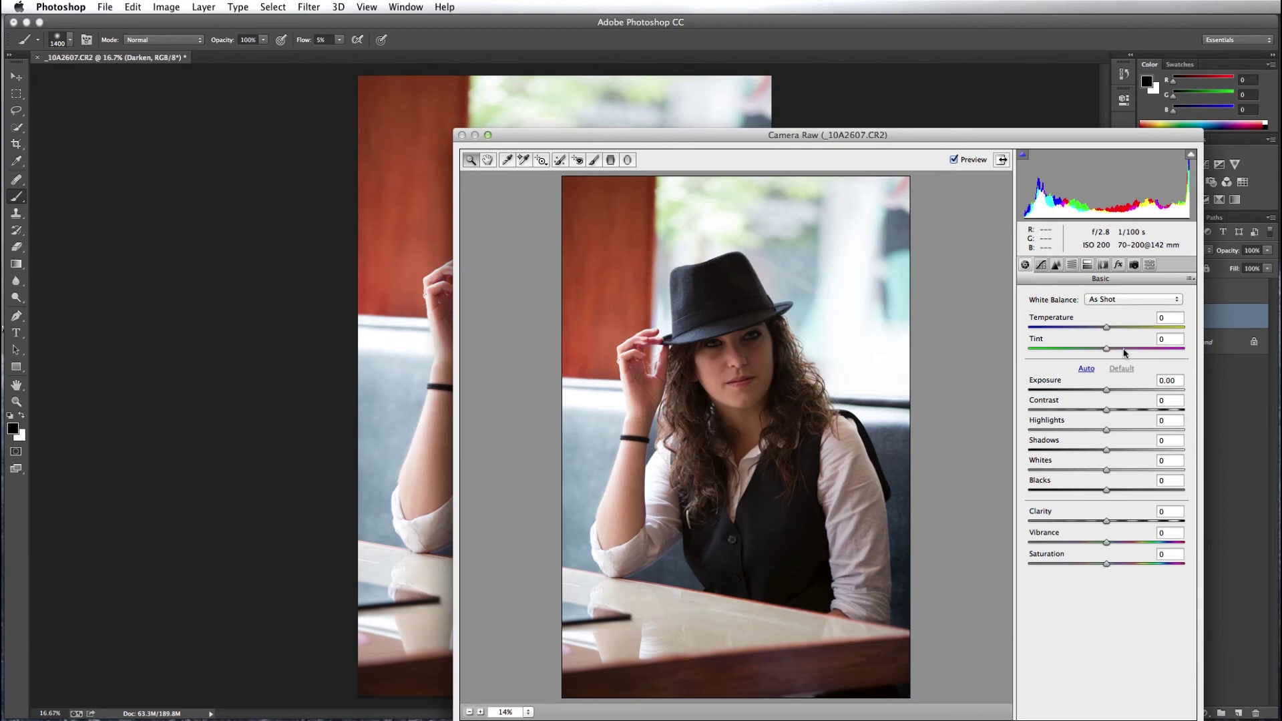
{"action": "left_click_drag", "start_coordinate": [1107, 390], "coordinate": [1072, 391]}
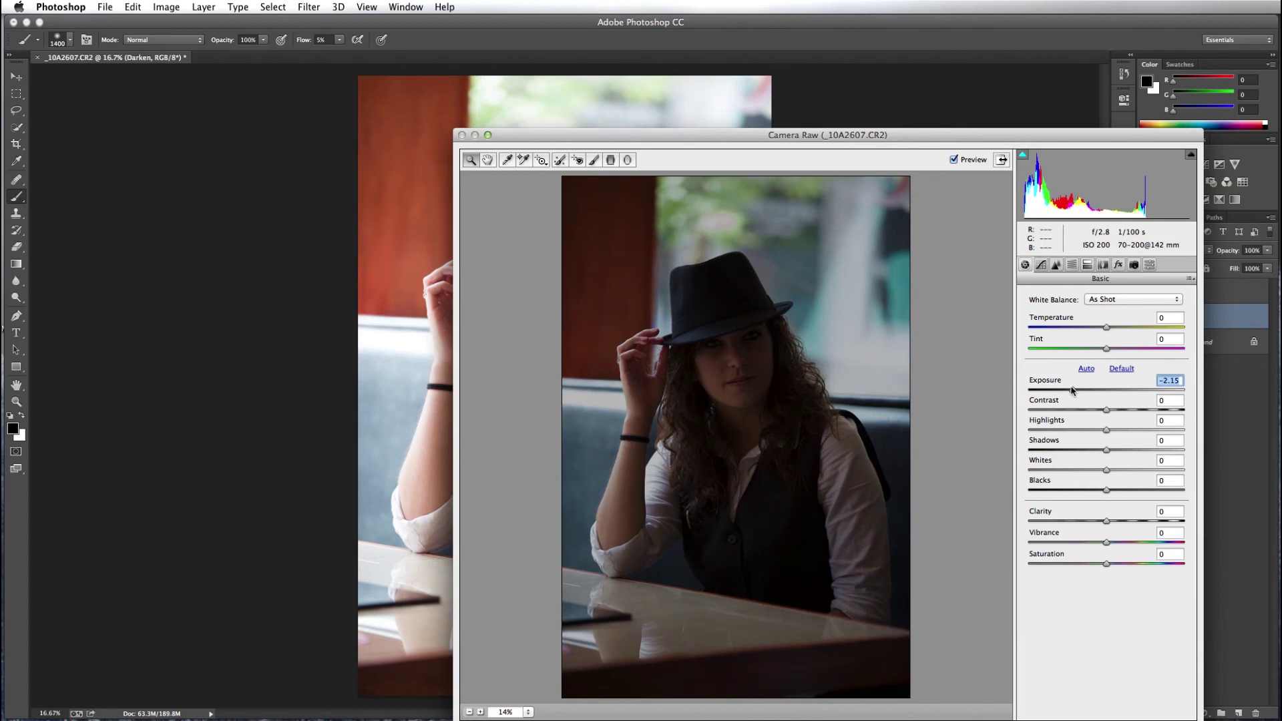
{"action": "left_click_drag", "start_coordinate": [1073, 391], "coordinate": [1076, 390]}
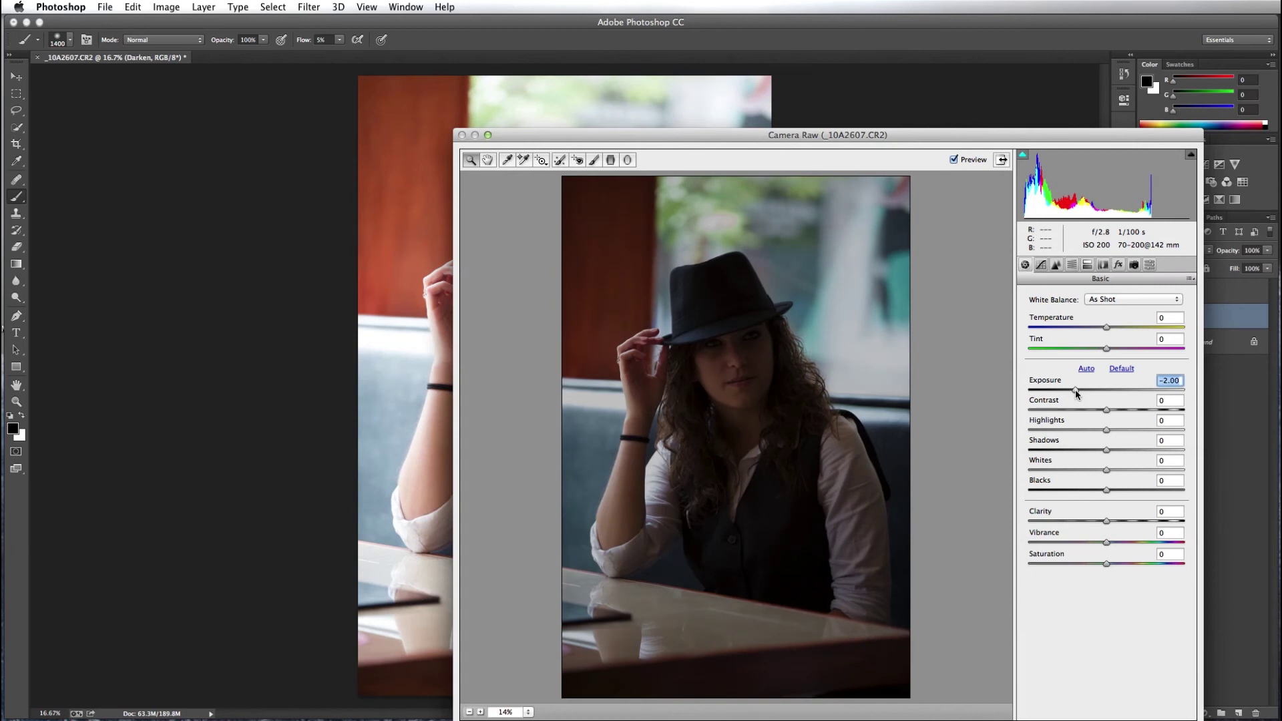
{"action": "key", "text": "Return"}
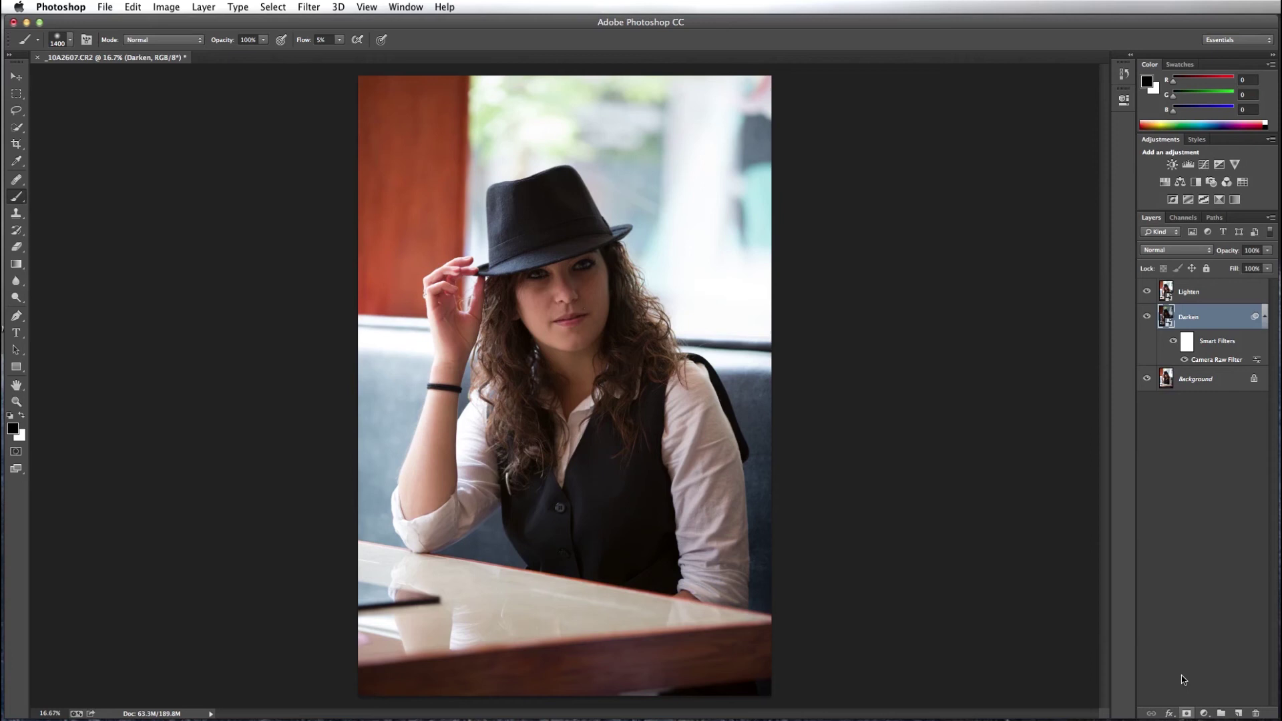
Apply a Camera Raw filter to the Lighten layer with exposure raised to +1.15
{"action": "left_click", "coordinate": [1191, 294]}
{"action": "left_click", "coordinate": [308, 8]}
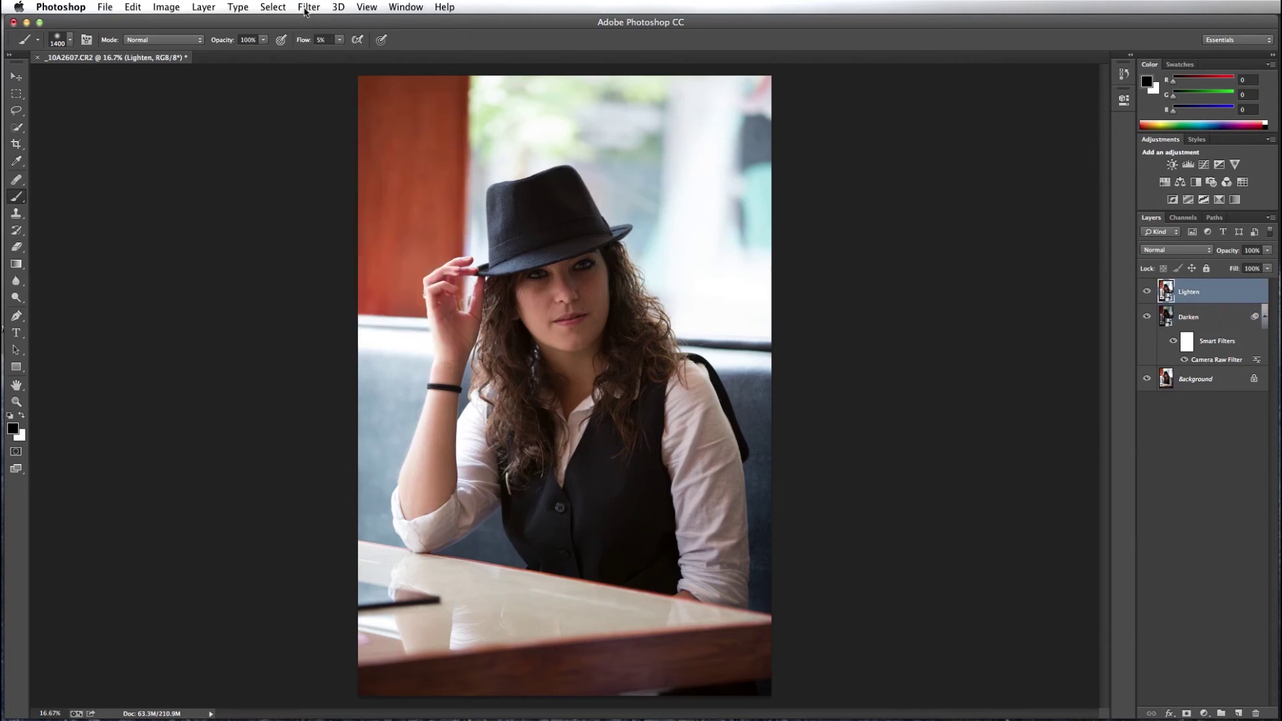
{"action": "left_click", "coordinate": [308, 8]}
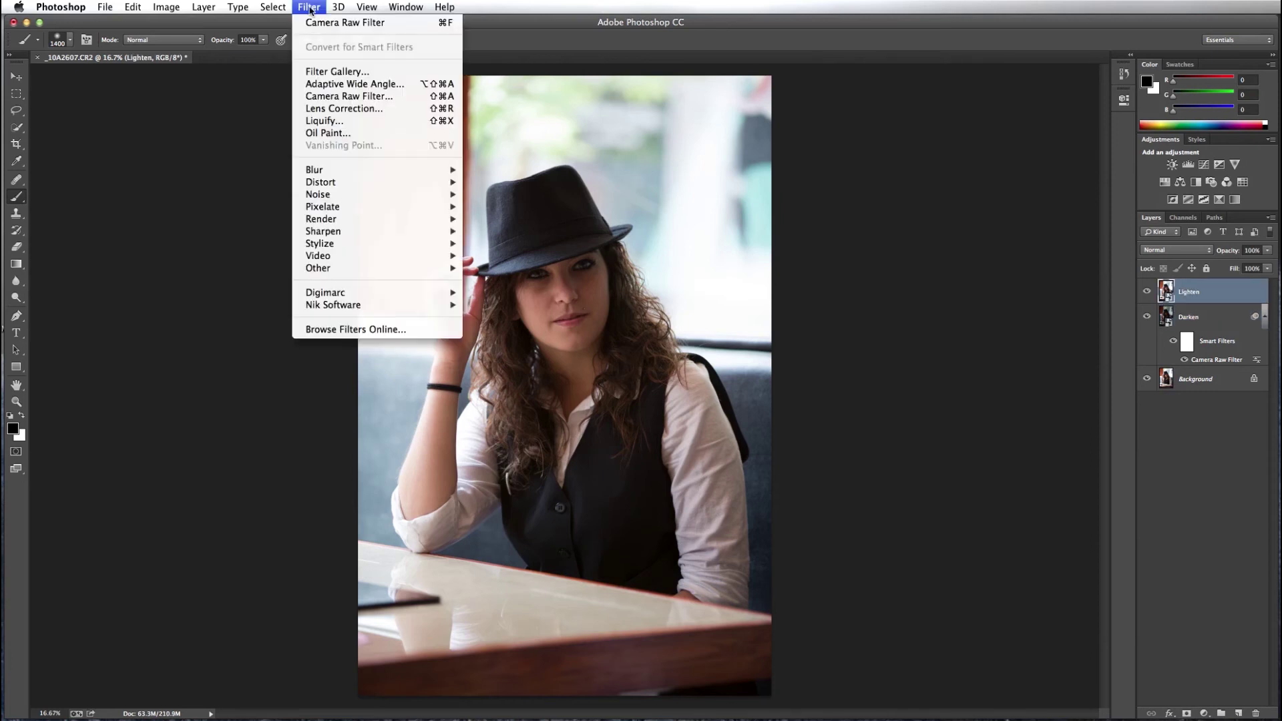
{"action": "left_click", "coordinate": [319, 94]}
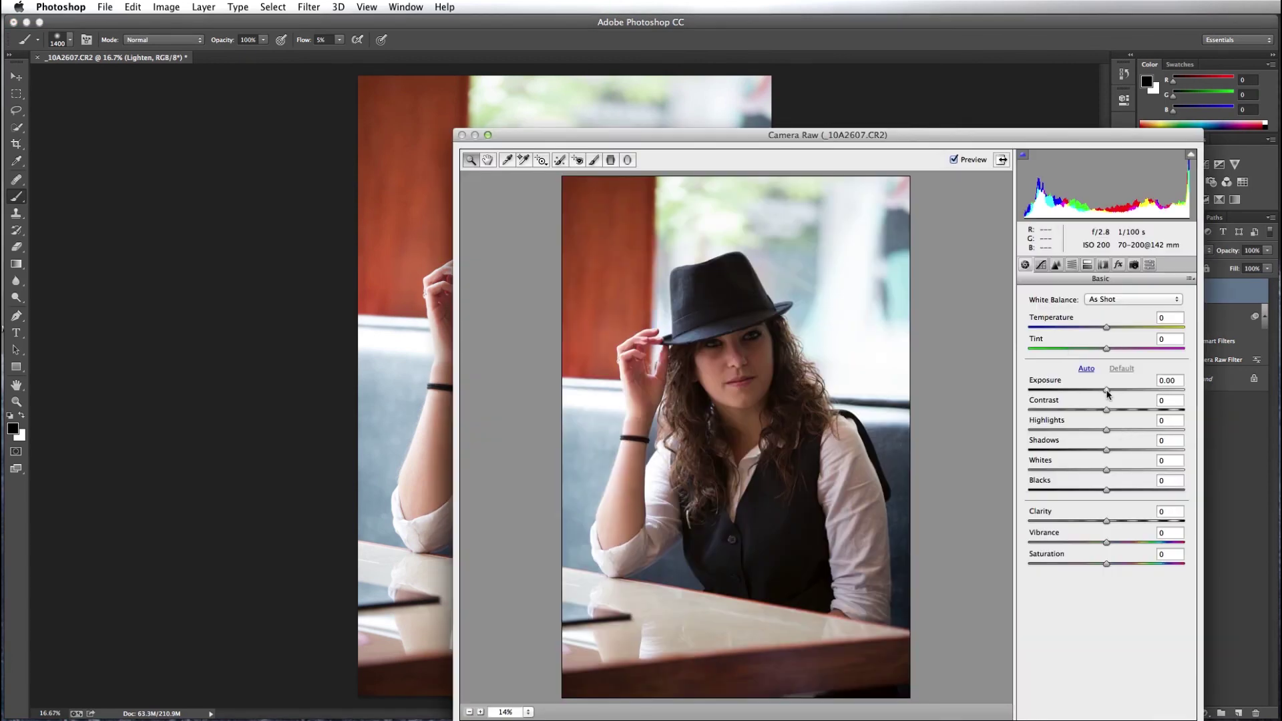
{"action": "left_click_drag", "start_coordinate": [1107, 392], "coordinate": [1125, 394]}
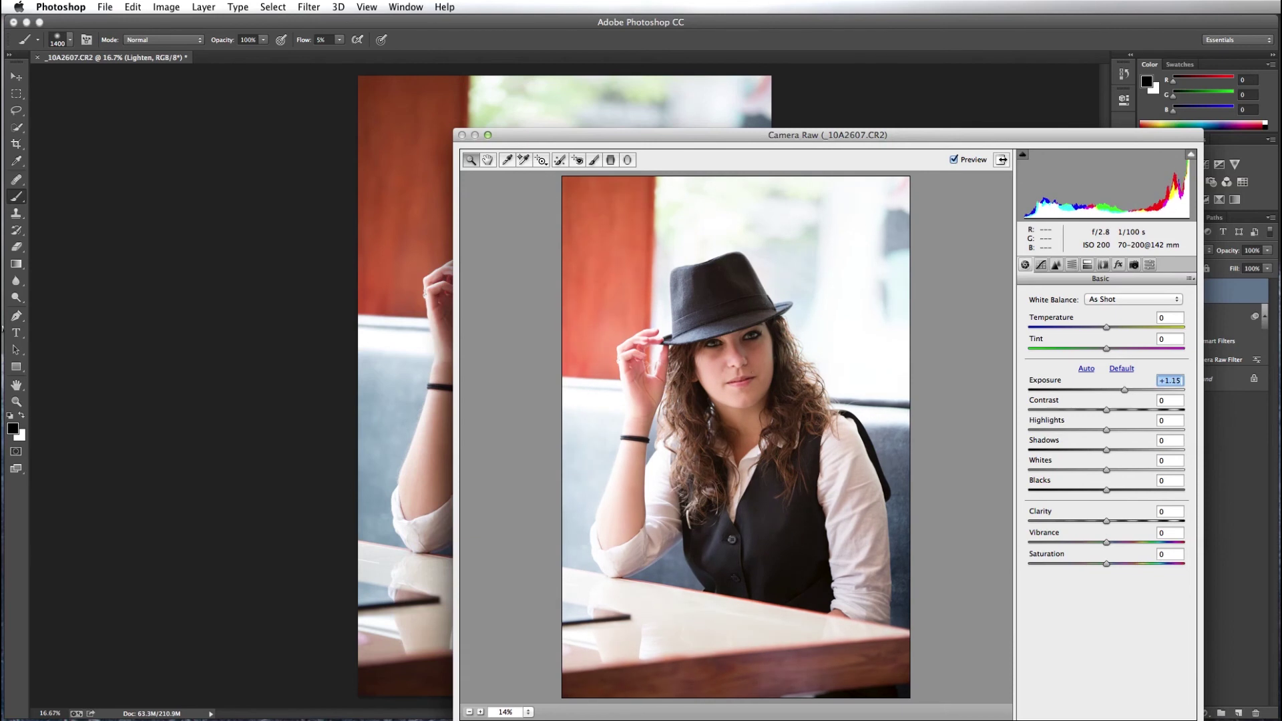
{"action": "key", "text": "Return"}
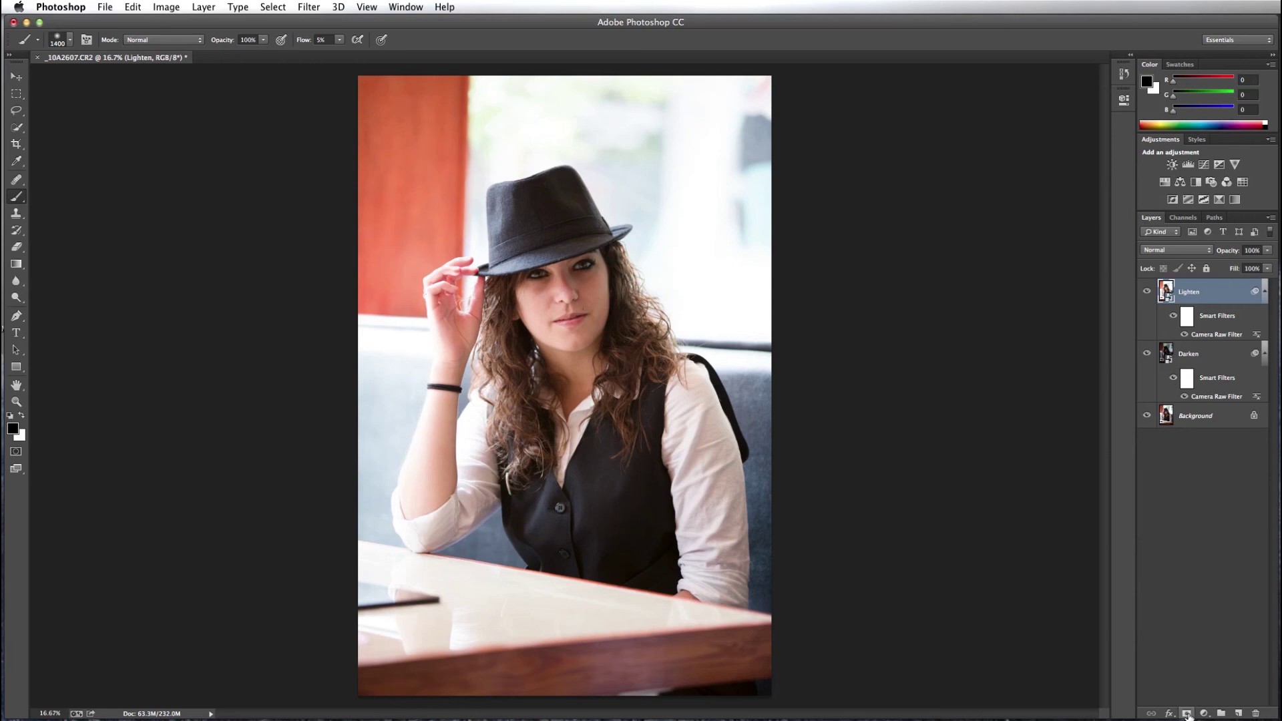
Give Lighten a black mask and paint white over the woman's hair, body, face and hat
{"action": "left_click", "coordinate": [1186, 713], "text": "alt"}
{"action": "key", "text": "x"}
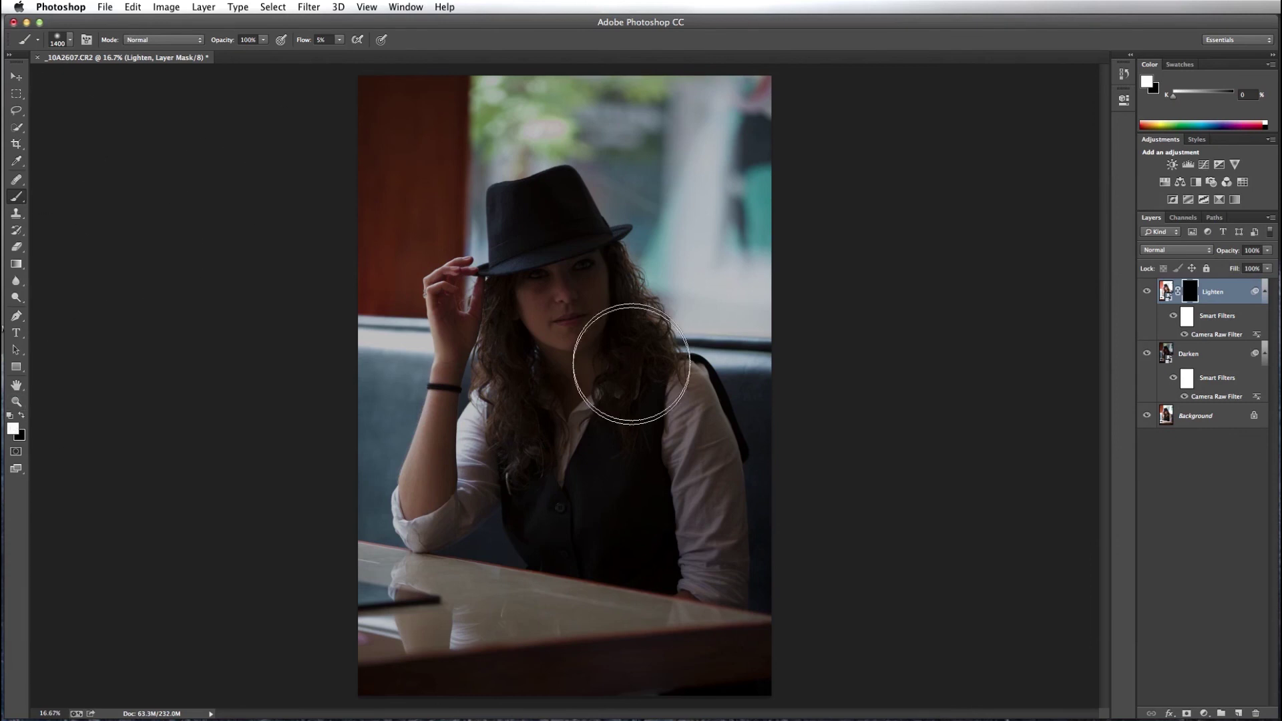
{"action": "mouse_move", "coordinate": [600, 299]}
{"action": "left_mouse_down"}
{"action": "mouse_move", "coordinate": [572, 286]}
{"action": "mouse_move", "coordinate": [563, 238]}
{"action": "mouse_move", "coordinate": [530, 301]}
{"action": "mouse_move", "coordinate": [572, 317]}
{"action": "mouse_move", "coordinate": [572, 243]}
{"action": "mouse_move", "coordinate": [541, 295]}
{"action": "mouse_move", "coordinate": [547, 322]}
{"action": "mouse_move", "coordinate": [515, 401]}
{"action": "mouse_move", "coordinate": [572, 492]}
{"action": "mouse_move", "coordinate": [635, 409]}
{"action": "mouse_move", "coordinate": [687, 529]}
{"action": "mouse_move", "coordinate": [610, 323]}
{"action": "mouse_move", "coordinate": [635, 358]}
{"action": "mouse_move", "coordinate": [555, 265]}
{"action": "mouse_move", "coordinate": [532, 329]}
{"action": "mouse_move", "coordinate": [487, 329]}
{"action": "mouse_move", "coordinate": [467, 347]}
{"action": "mouse_move", "coordinate": [461, 300]}
{"action": "mouse_move", "coordinate": [429, 515]}
{"action": "mouse_move", "coordinate": [535, 429]}
{"action": "mouse_move", "coordinate": [601, 286]}
{"action": "mouse_move", "coordinate": [543, 214]}
{"action": "mouse_move", "coordinate": [610, 343]}
{"action": "mouse_move", "coordinate": [658, 492]}
{"action": "mouse_move", "coordinate": [630, 538]}
{"action": "mouse_move", "coordinate": [519, 425]}
{"action": "mouse_move", "coordinate": [511, 287]}
{"action": "mouse_move", "coordinate": [504, 327]}
{"action": "mouse_move", "coordinate": [435, 263]}
{"action": "mouse_move", "coordinate": [443, 314]}
{"action": "mouse_move", "coordinate": [409, 486]}
{"action": "mouse_move", "coordinate": [443, 543]}
{"action": "mouse_move", "coordinate": [492, 524]}
{"action": "mouse_move", "coordinate": [635, 529]}
{"action": "mouse_move", "coordinate": [711, 436]}
{"action": "mouse_move", "coordinate": [566, 254]}
{"action": "mouse_move", "coordinate": [561, 270]}
{"action": "mouse_move", "coordinate": [537, 248]}
{"action": "left_mouse_up"}
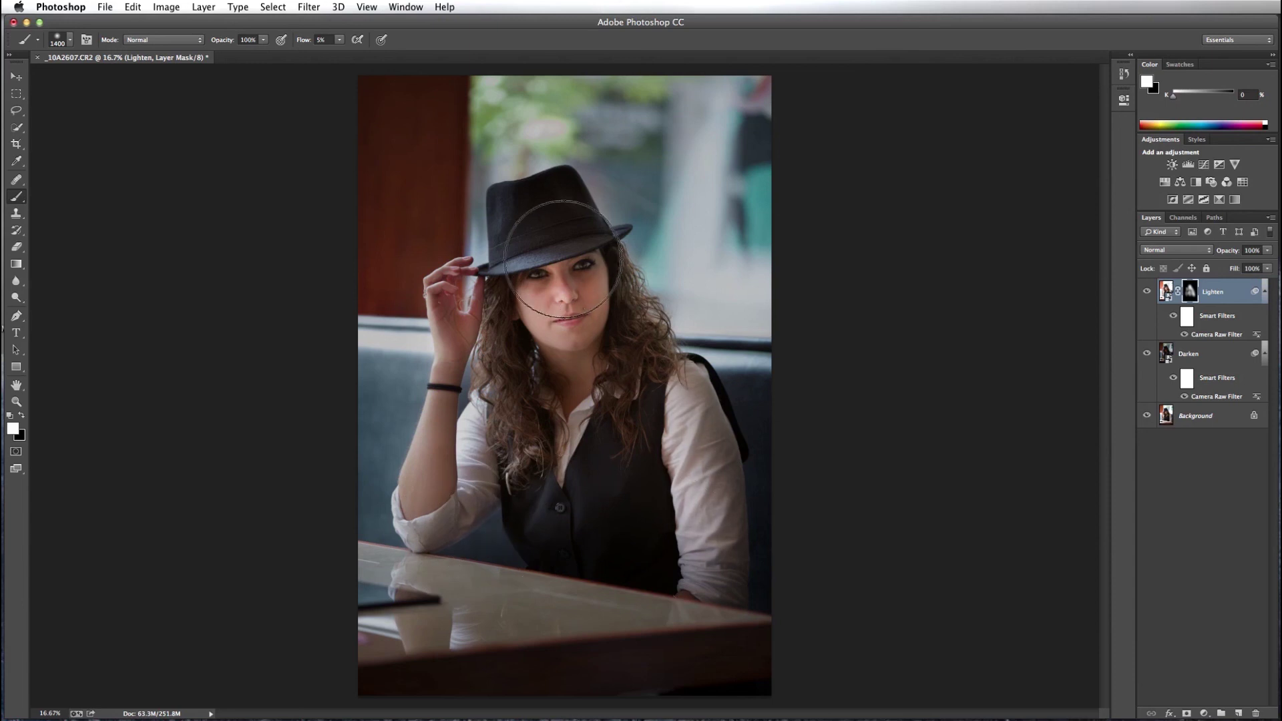
{"action": "mouse_move", "coordinate": [424, 229]}
{"action": "left_mouse_down"}
{"action": "mouse_move", "coordinate": [556, 227]}
{"action": "mouse_move", "coordinate": [549, 279]}
{"action": "mouse_move", "coordinate": [615, 487]}
{"action": "mouse_move", "coordinate": [530, 400]}
{"action": "mouse_move", "coordinate": [605, 480]}
{"action": "mouse_move", "coordinate": [615, 515]}
{"action": "mouse_move", "coordinate": [567, 472]}
{"action": "mouse_move", "coordinate": [623, 401]}
{"action": "left_mouse_up"}
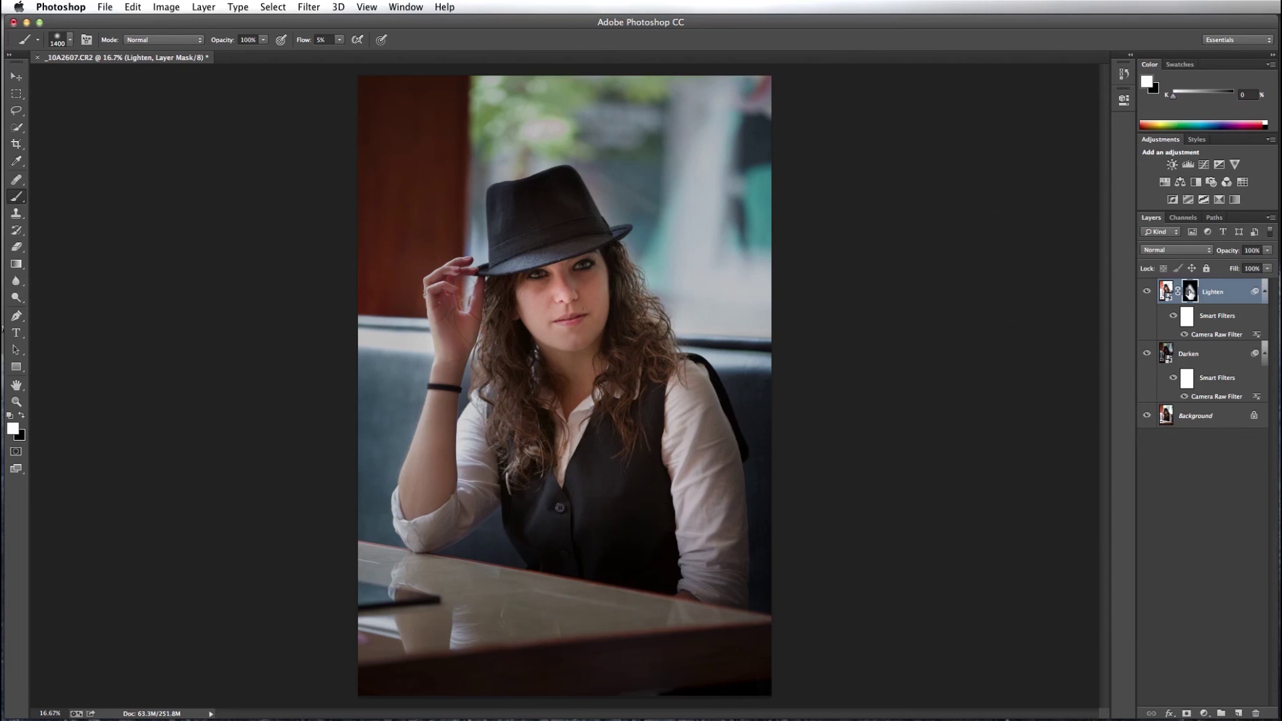
{"action": "left_click", "coordinate": [1148, 292]}
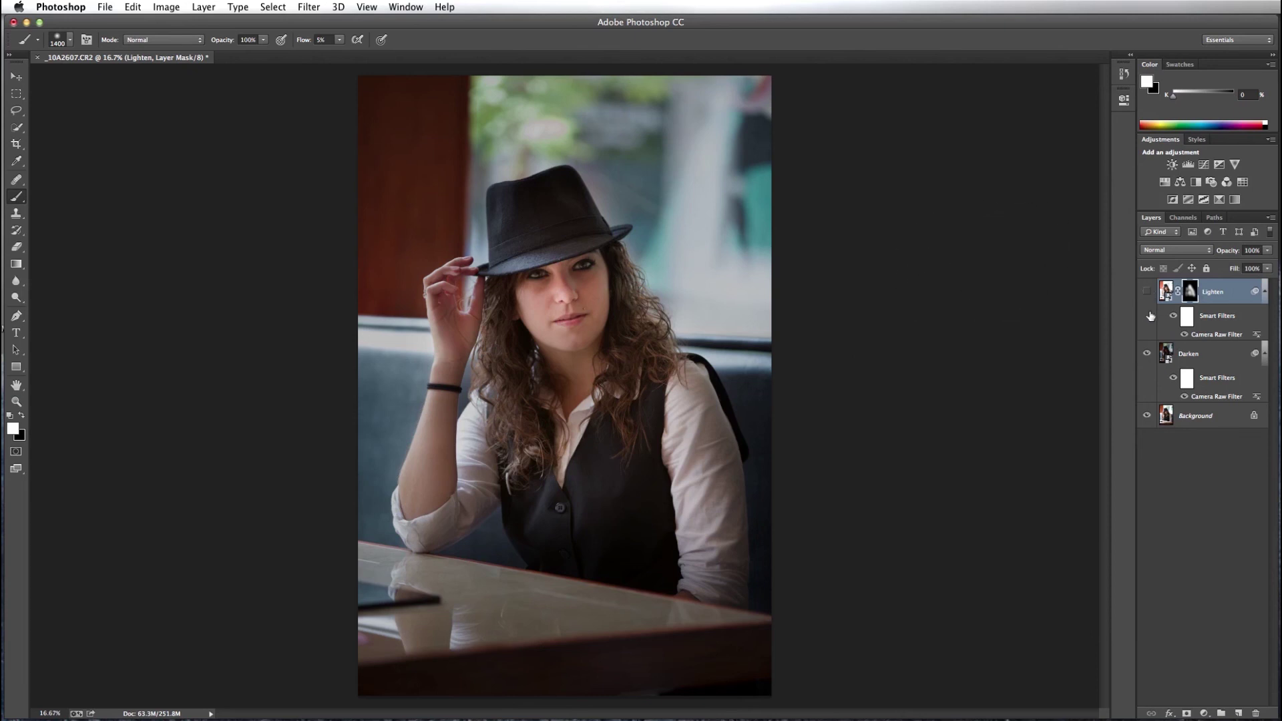
{"action": "left_click", "coordinate": [1146, 355]}
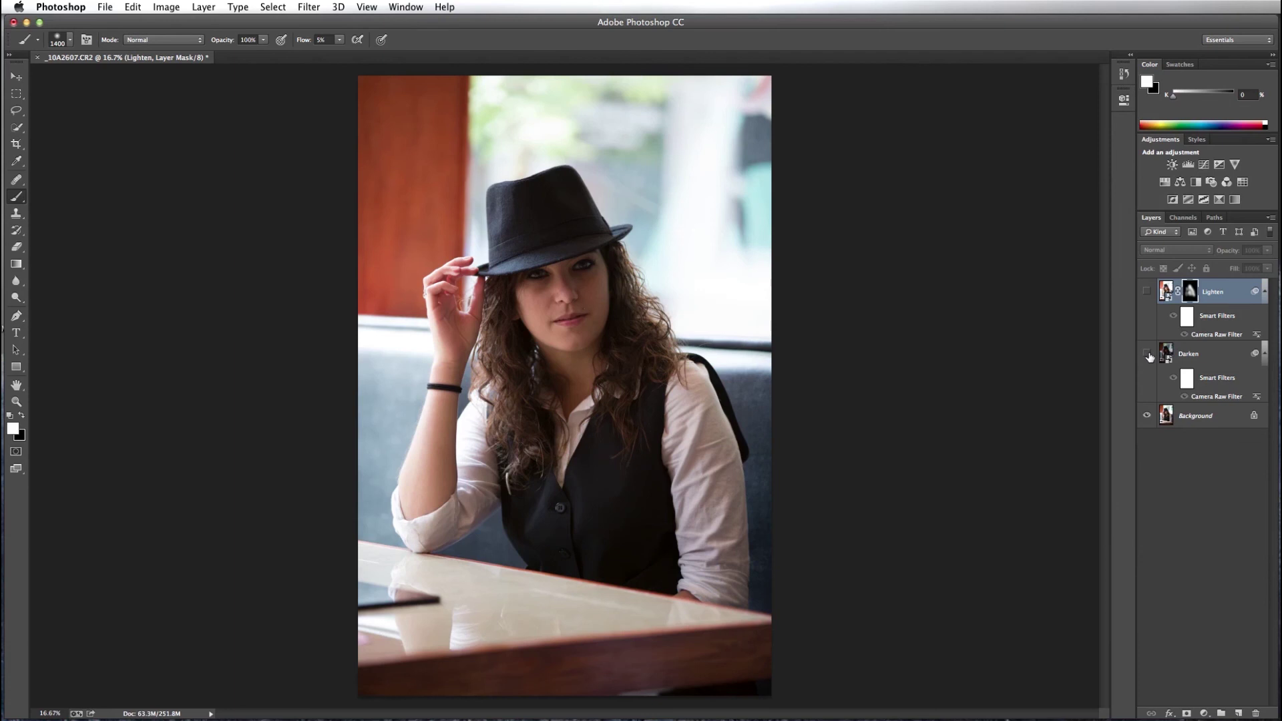
{"action": "left_click_drag", "start_coordinate": [1147, 294], "coordinate": [1149, 354]}
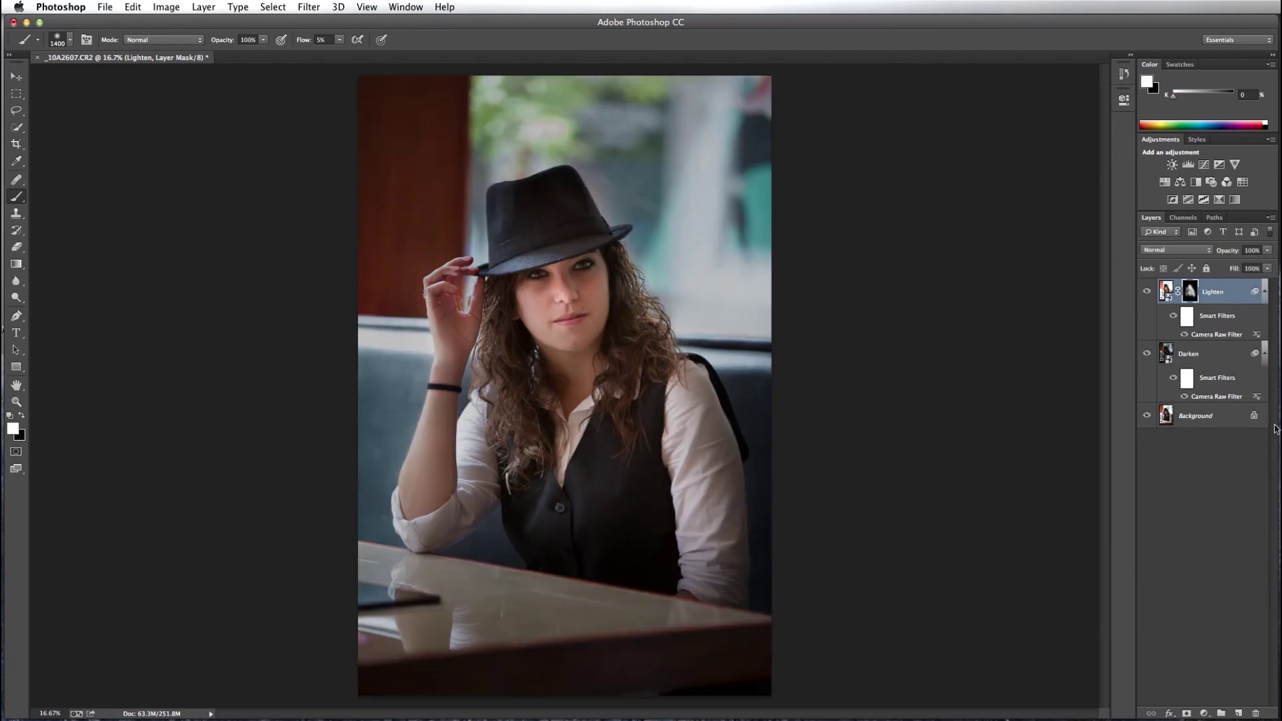